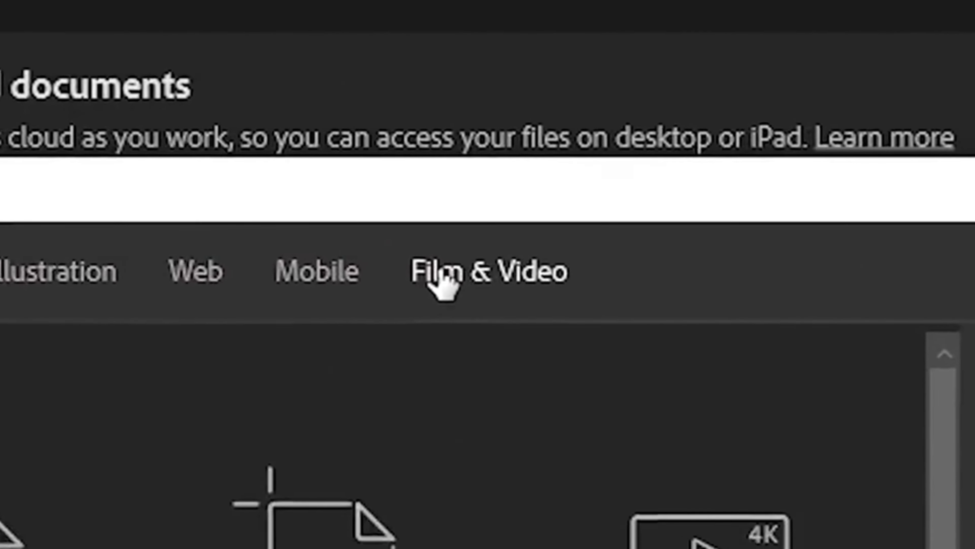
# Create a new document from the Film & Video presets and hide its guides
pyautogui.click(443, 271)
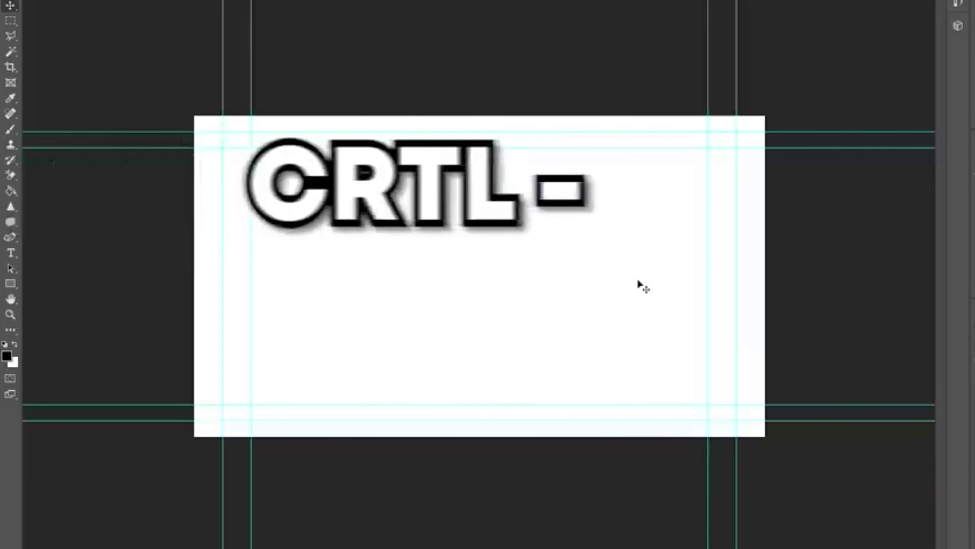
pyautogui.hotkey('ctrl', '-')
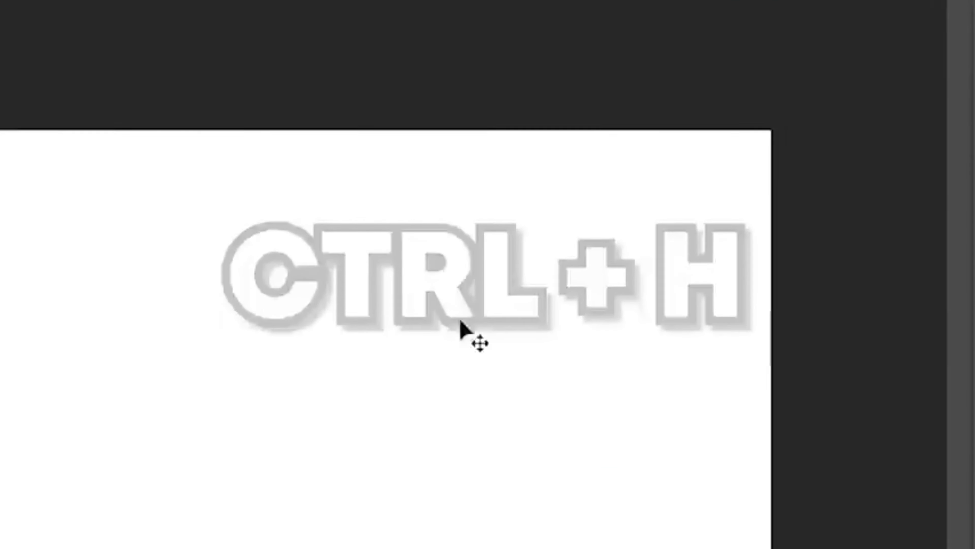
pyautogui.hotkey('ctrl', 'h')
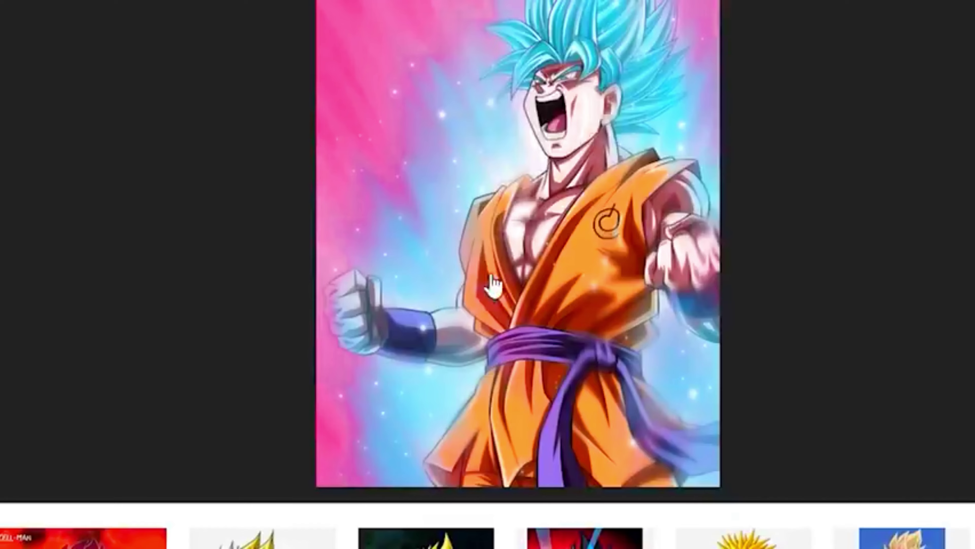
# Copy the blue-haired Goku image from the browser's image results and paste it into the blank document
pyautogui.rightClick(478, 269)
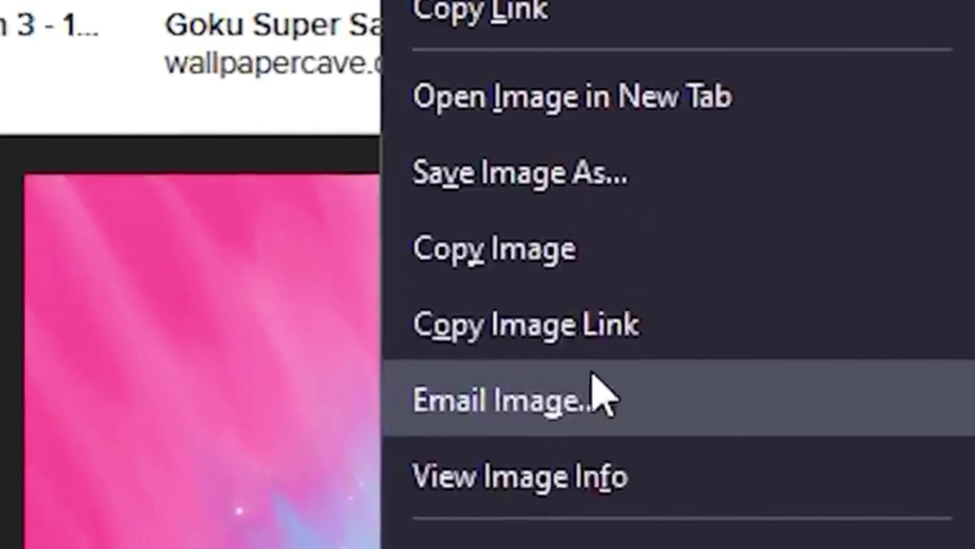
pyautogui.click(592, 265)
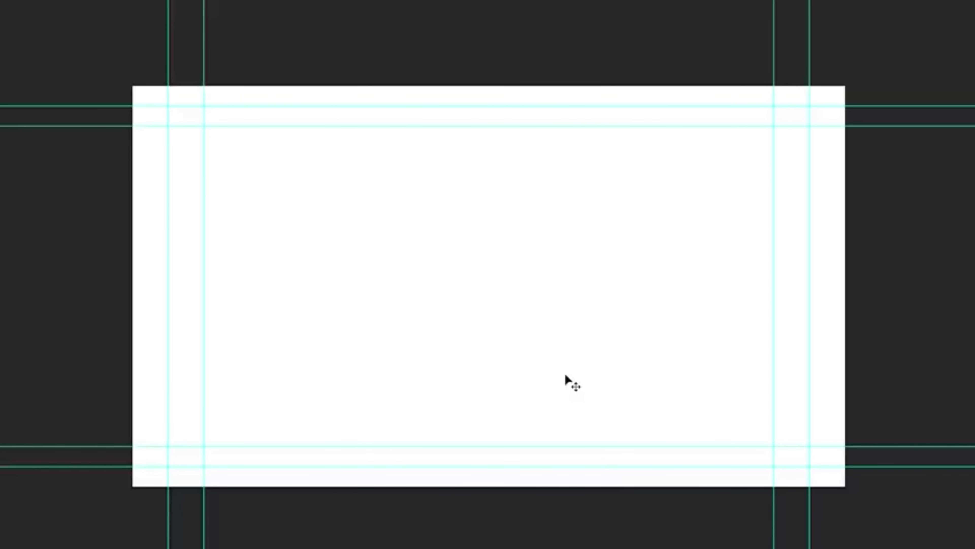
pyautogui.hotkey('ctrl', 'v')
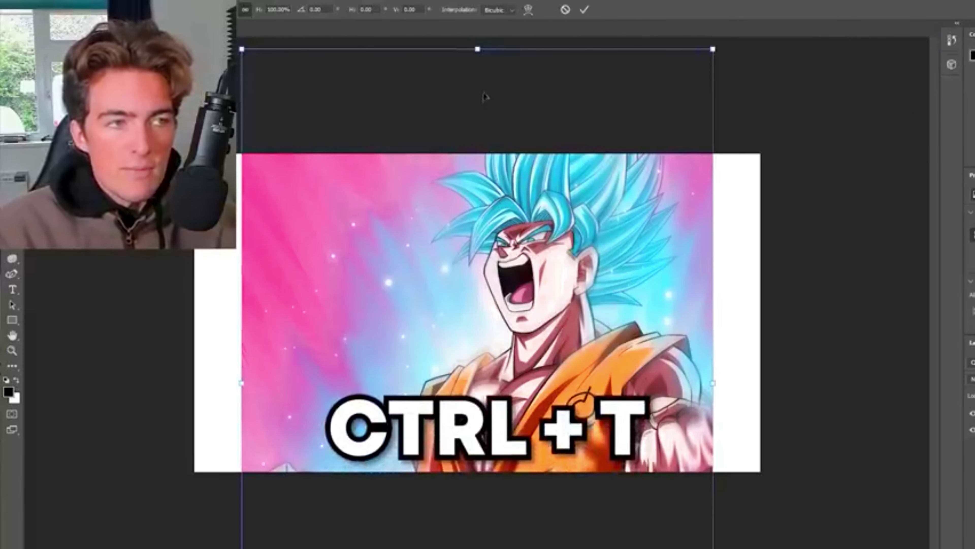
# Scale the pasted Goku image down to about 696 × 987 px so it fits centred inside the canvas
pyautogui.moveTo(487, 50); pyautogui.dragTo(470, 312)
pyautogui.moveTo(526, 442); pyautogui.dragTo(597, 267)
pyautogui.moveTo(613, 4); pyautogui.dragTo(861, 523)
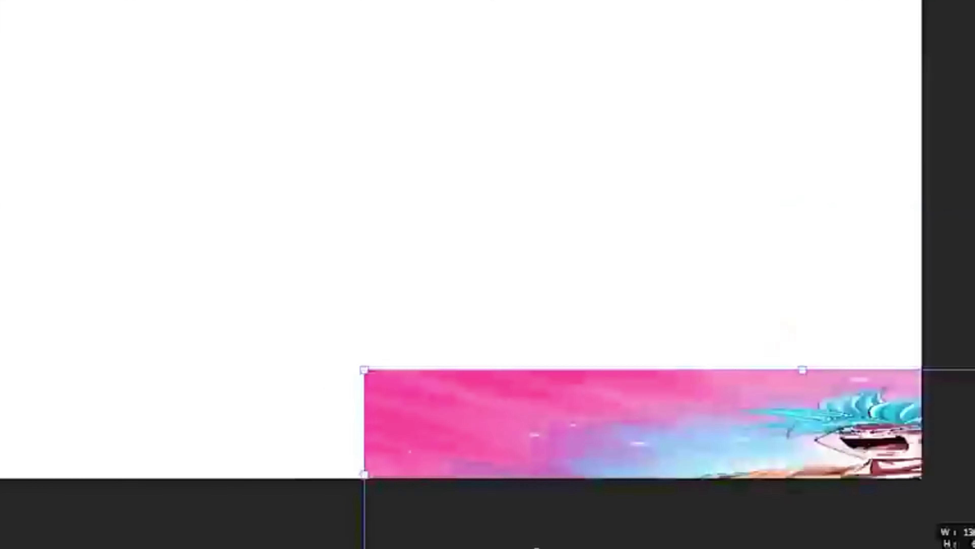
pyautogui.press('Escape')
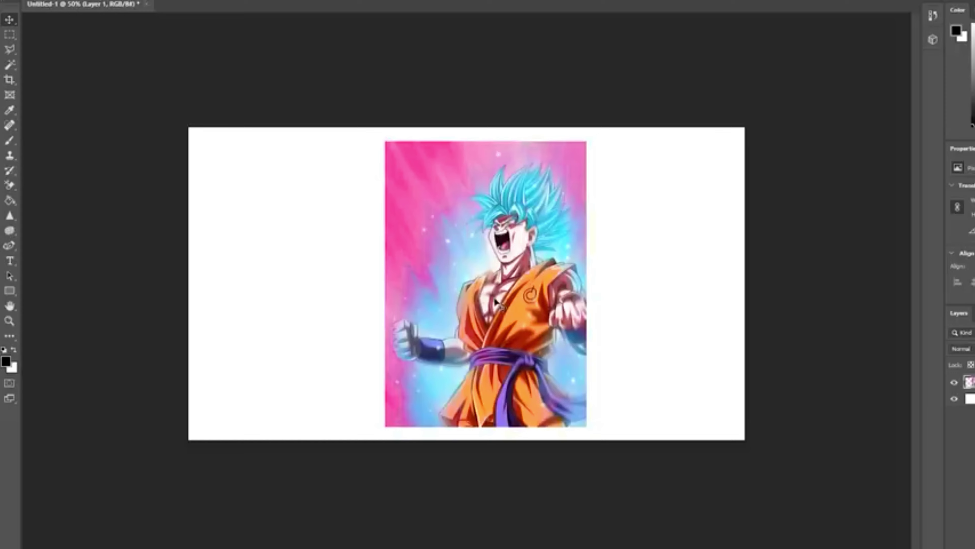
# Start a Pen tool path at the image's bottom edge beside the robe's hem and curve it around the hem's left corner
pyautogui.hotkey('ctrl', '+')
pyautogui.hotkey('ctrl', '+')
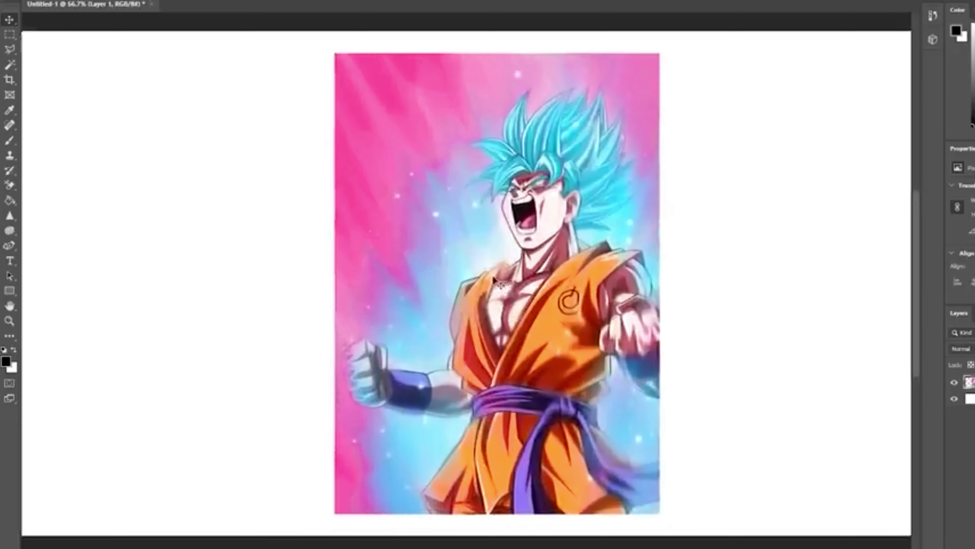
pyautogui.hotkey('ctrl', '+')
pyautogui.scroll(-10, 485, 416)
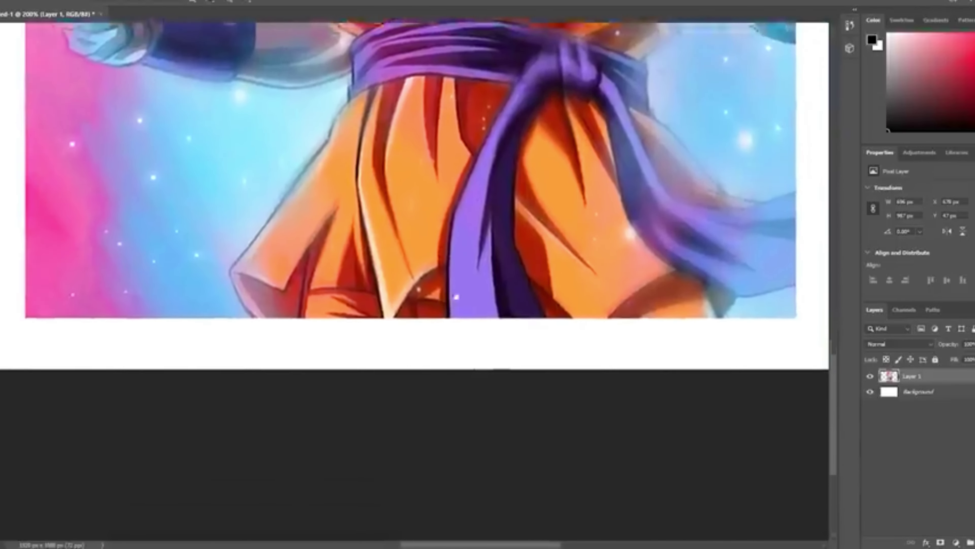
pyautogui.moveTo(457, 297); pyautogui.dragTo(468, 212)
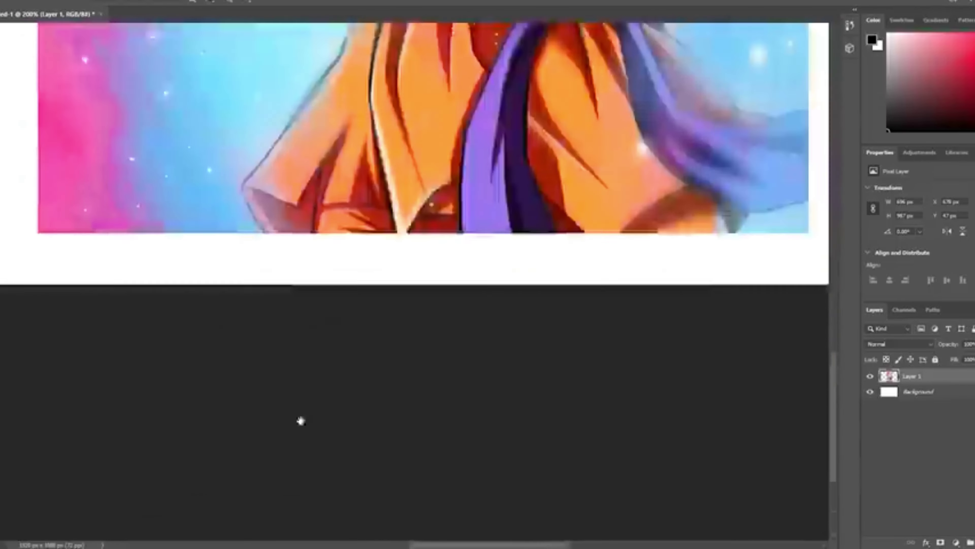
pyautogui.moveTo(811, 273); pyautogui.dragTo(754, 485)
pyautogui.moveTo(414, 485); pyautogui.dragTo(567, 413)
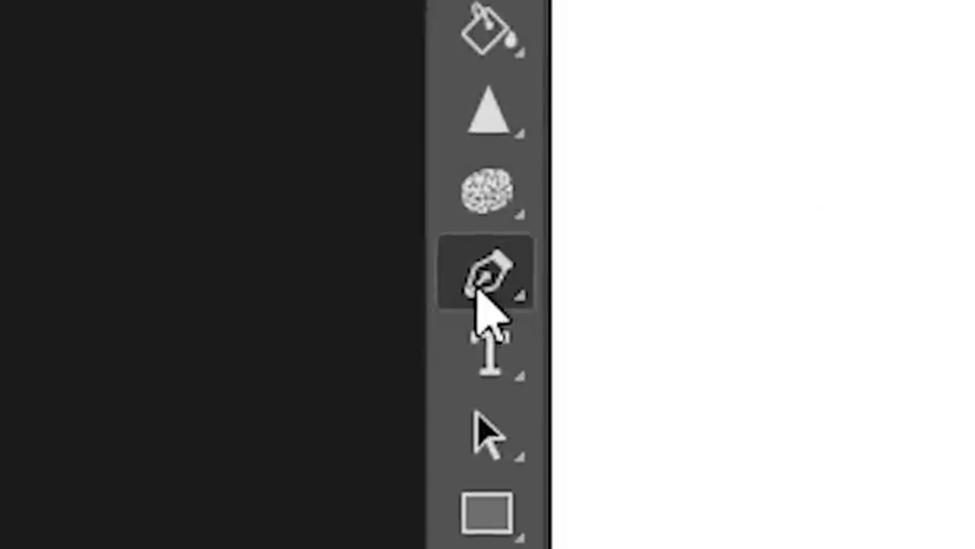
pyautogui.rightClick(51, 250)
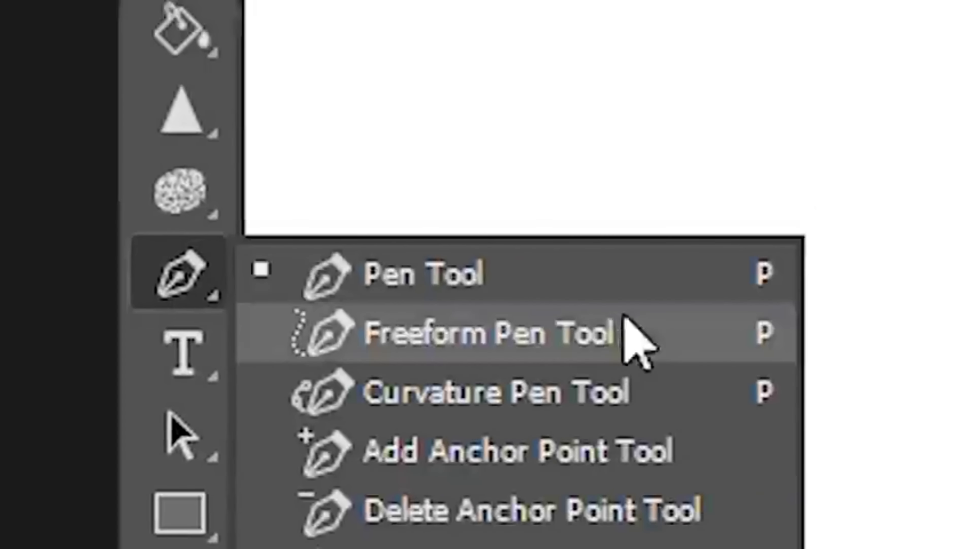
pyautogui.click(426, 264)
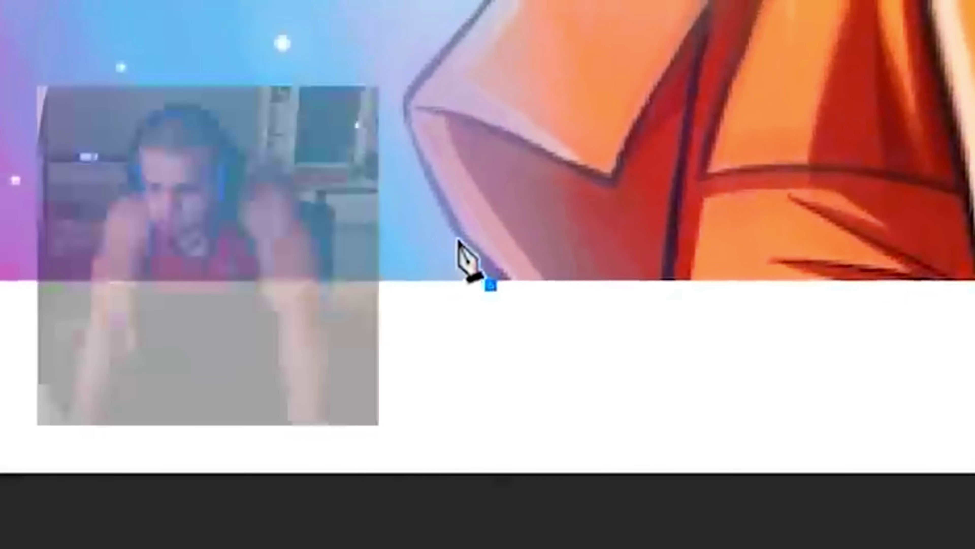
pyautogui.click(459, 241)
pyautogui.moveTo(407, 100); pyautogui.dragTo(347, 61)
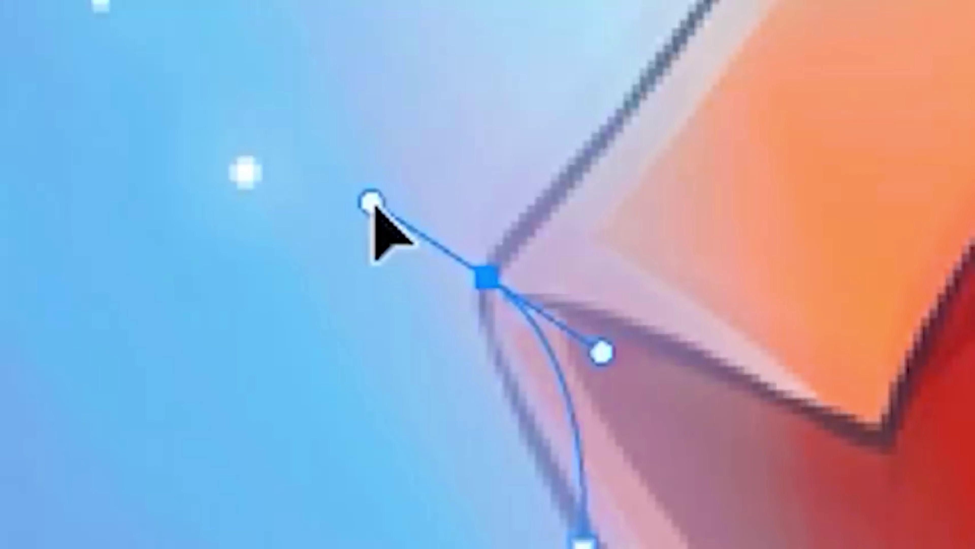
pyautogui.moveTo(572, 134); pyautogui.dragTo(508, 181)
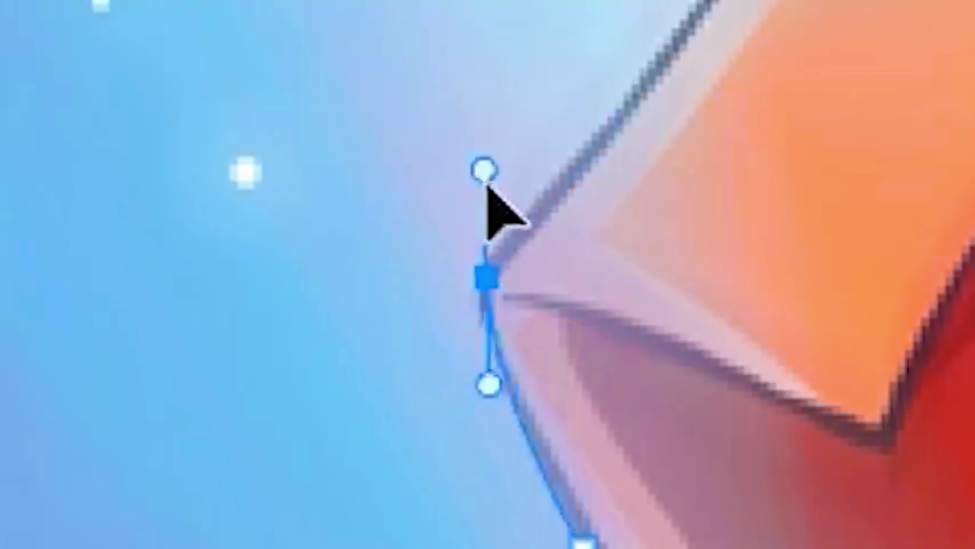
# Continue the path up the robe's left edge and around the character's whole outline until it closes
pyautogui.moveTo(525, 219); pyautogui.dragTo(673, 83)
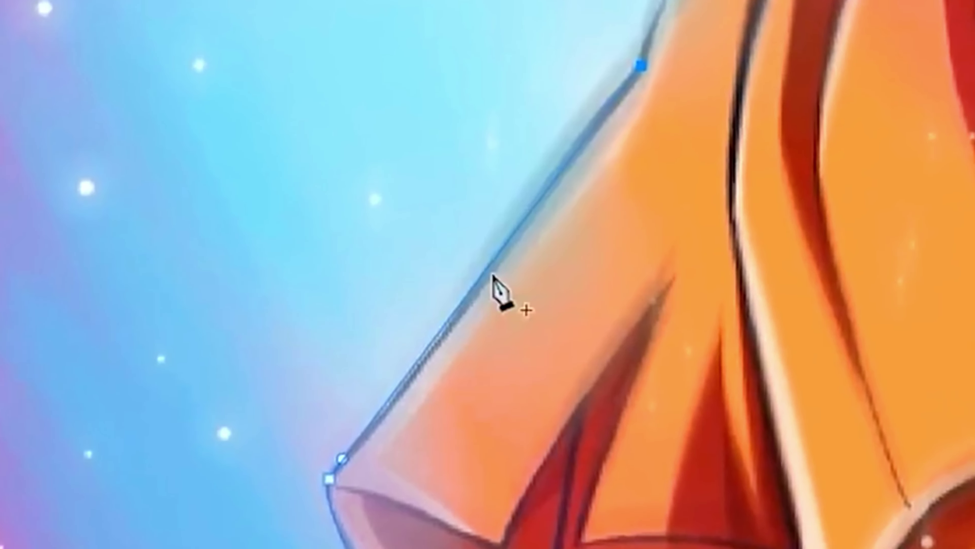
pyautogui.moveTo(507, 277); pyautogui.dragTo(616, 290)
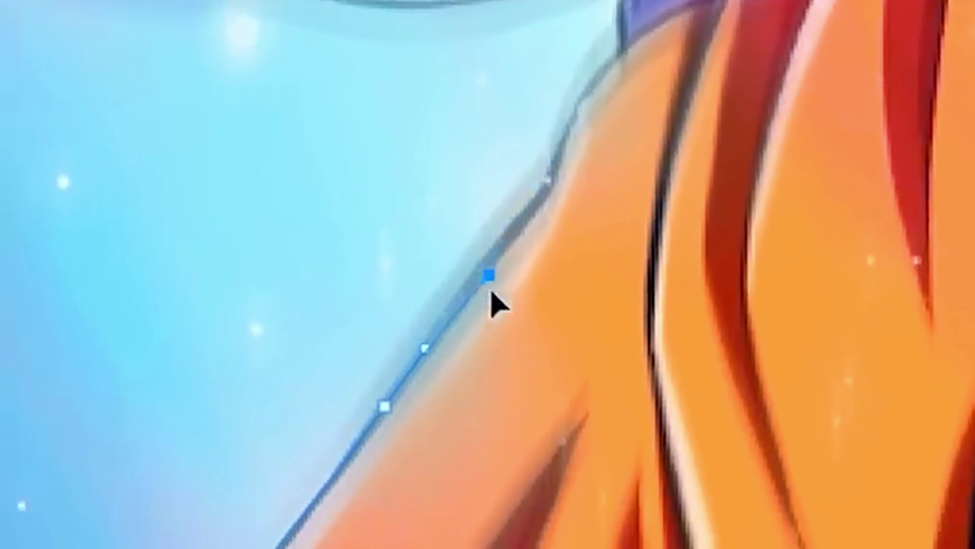
pyautogui.click(630, 260)
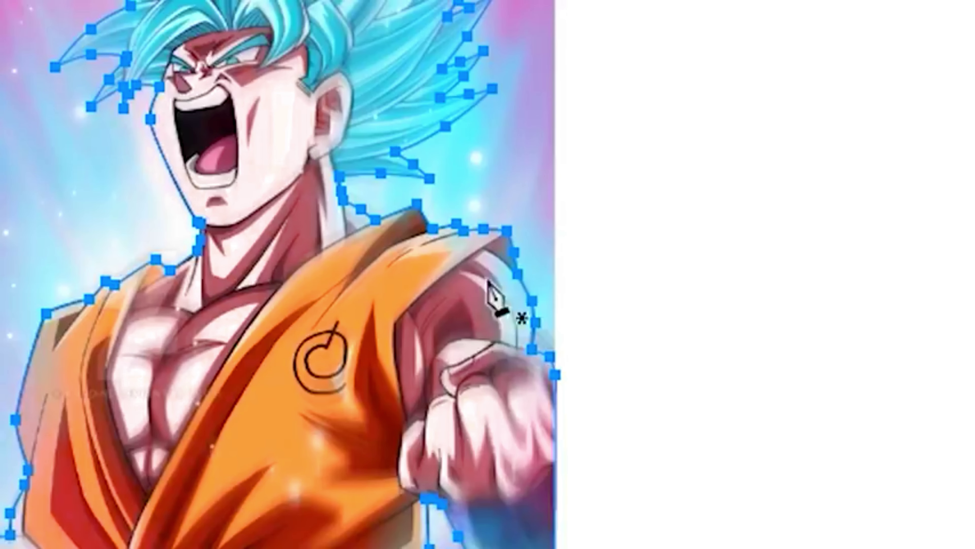
# Turn the character path into a new anti-aliased selection with a feather radius of 1 pixel
pyautogui.rightClick(764, 266)
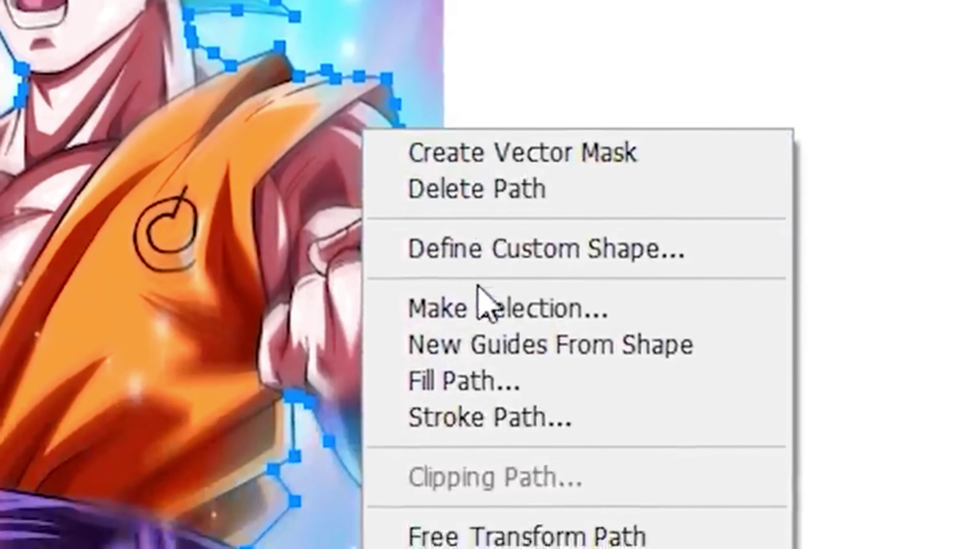
pyautogui.click(607, 452)
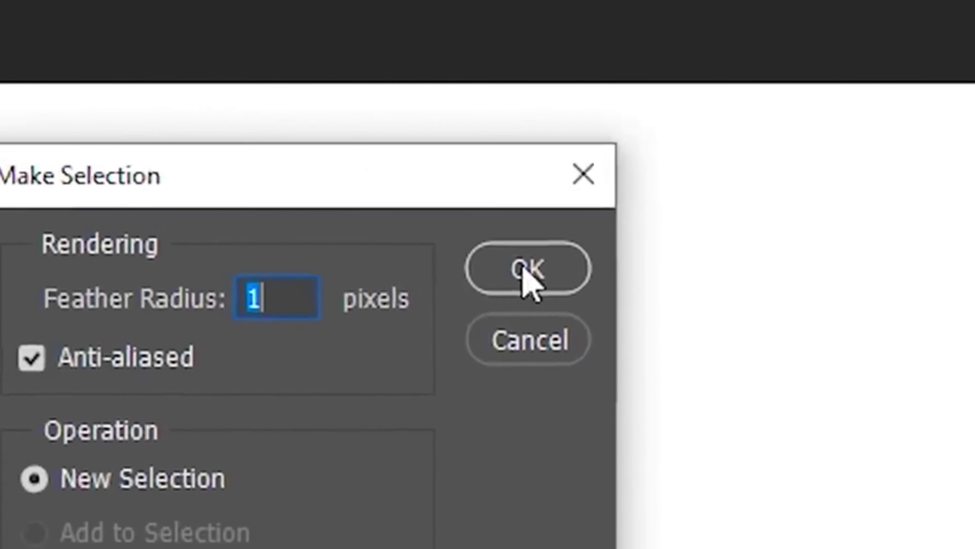
pyautogui.click(688, 250)
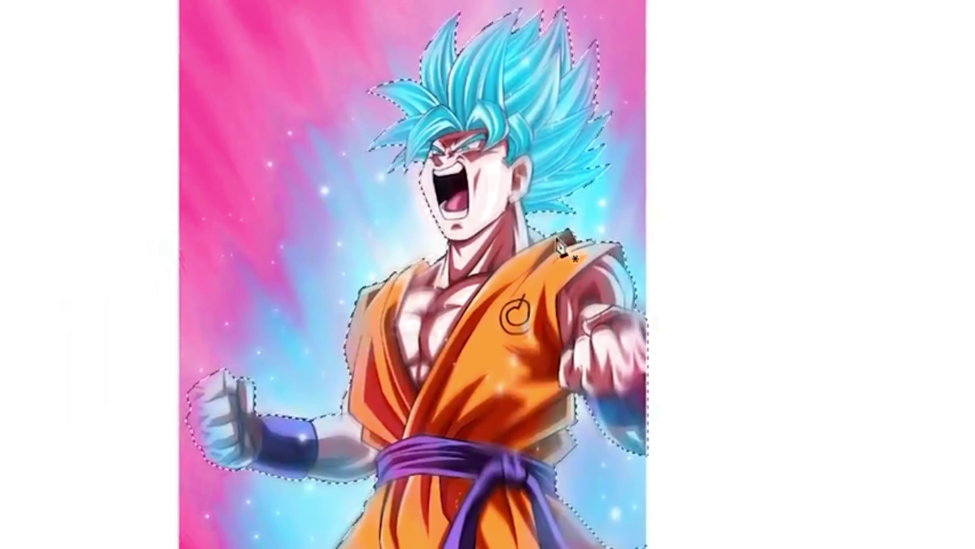
# Copy the selected character with the Move tool active and paste it as a separate cutout layer
pyautogui.press('v')
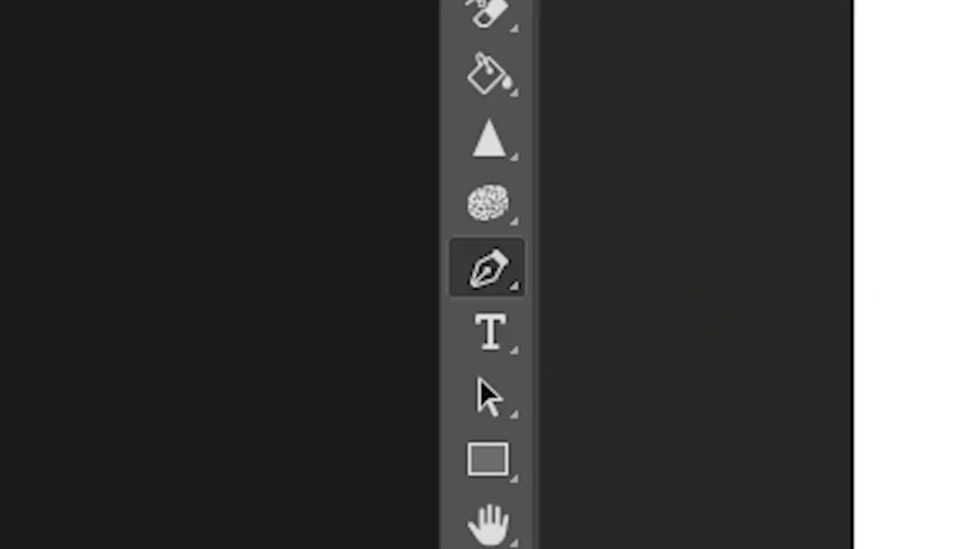
pyautogui.press('v')
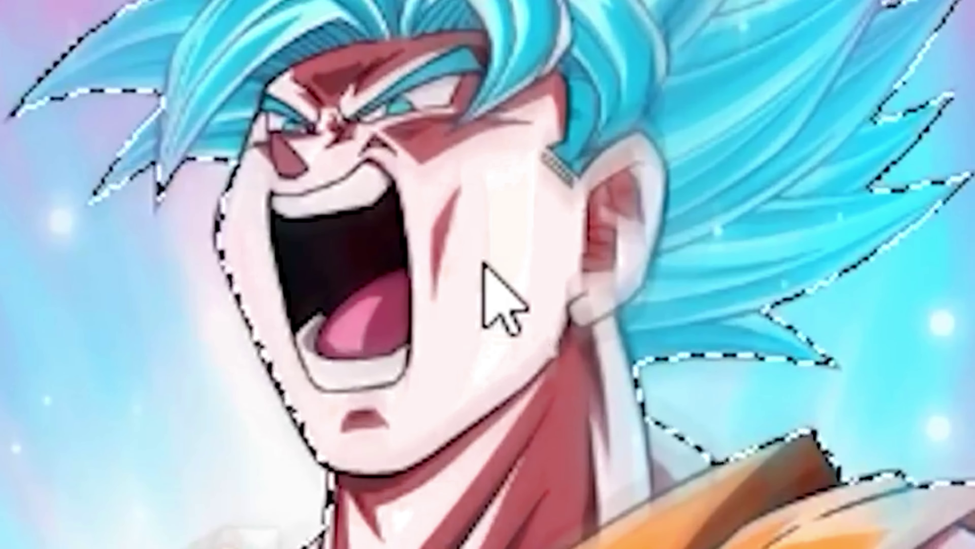
pyautogui.hotkey('ctrl', 'c')
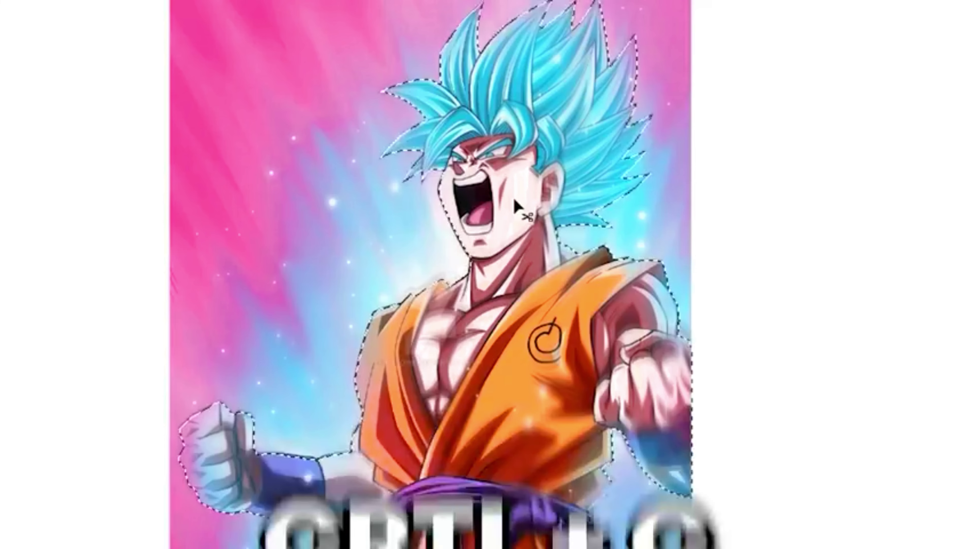
pyautogui.hotkey('ctrl', 'v')
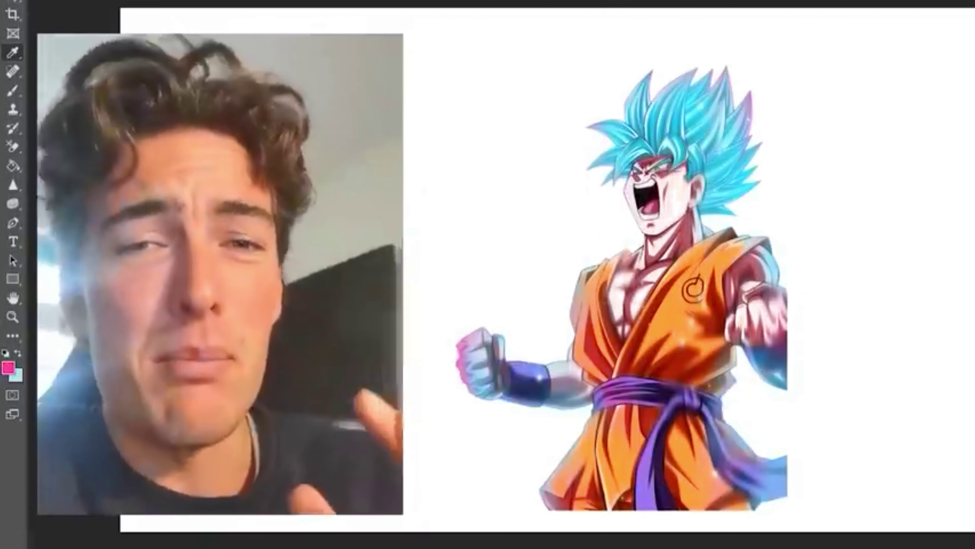
# Switch to the Gradient tool with pink and light blue as the foreground and background colours
pyautogui.click(19, 170)
pyautogui.click(54, 168)
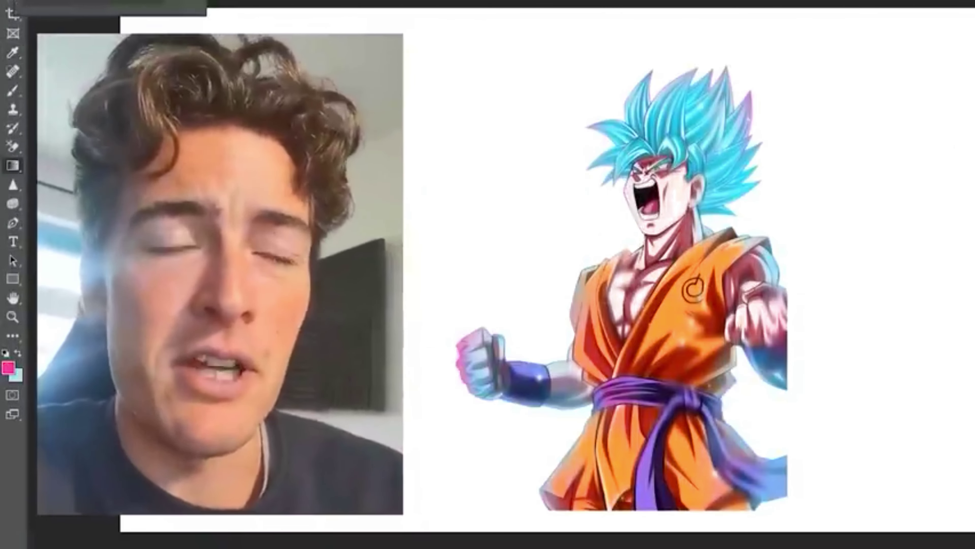